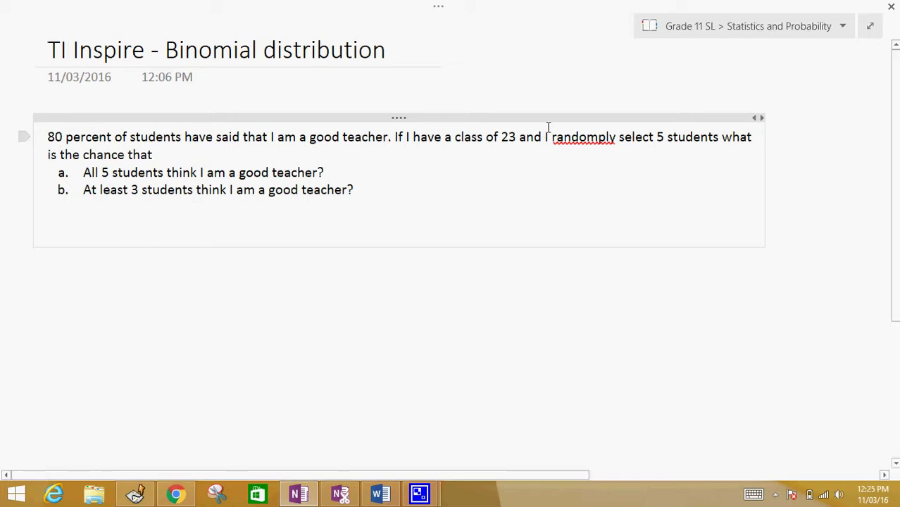
Correct 'randomply' to 'randomly' in the OneNote question and switch to TI-Nspire
{"action": "left_click", "coordinate": [609, 138]}
{"action": "key", "text": "BackSpace"}
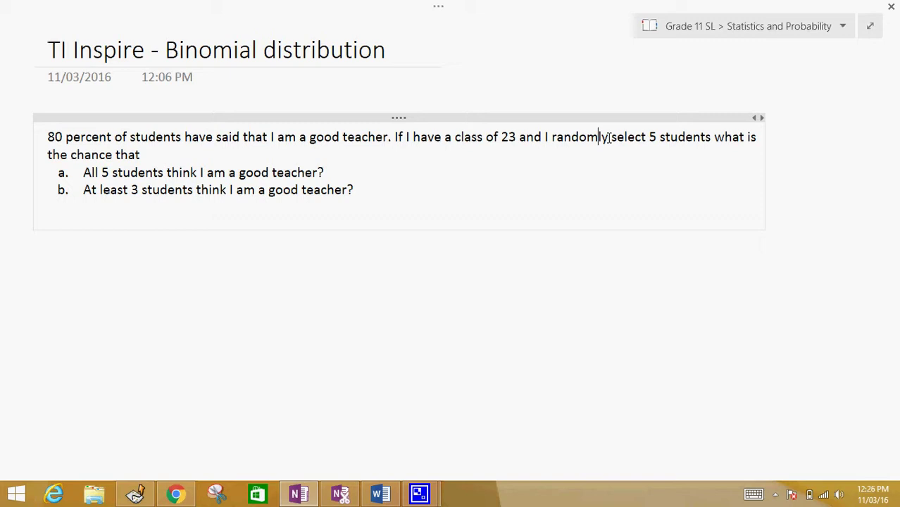
{"action": "left_click", "coordinate": [608, 137]}
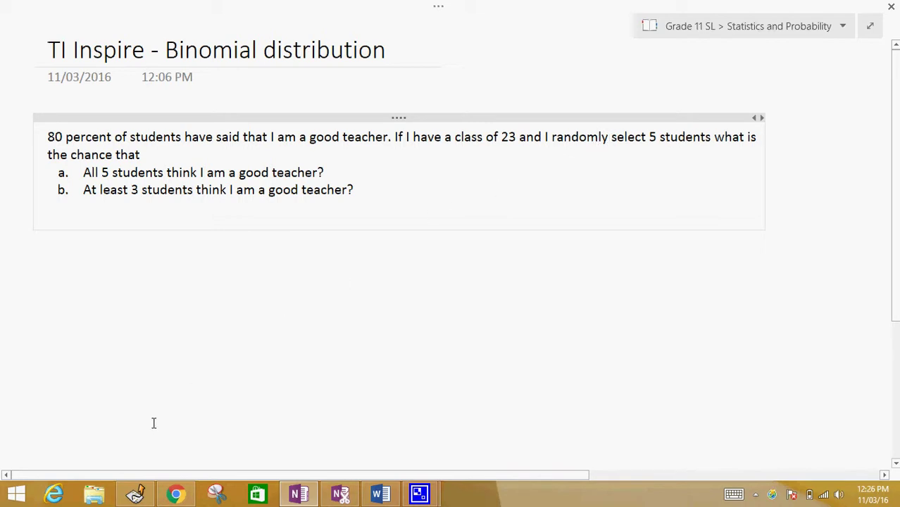
{"action": "left_click", "coordinate": [146, 493]}
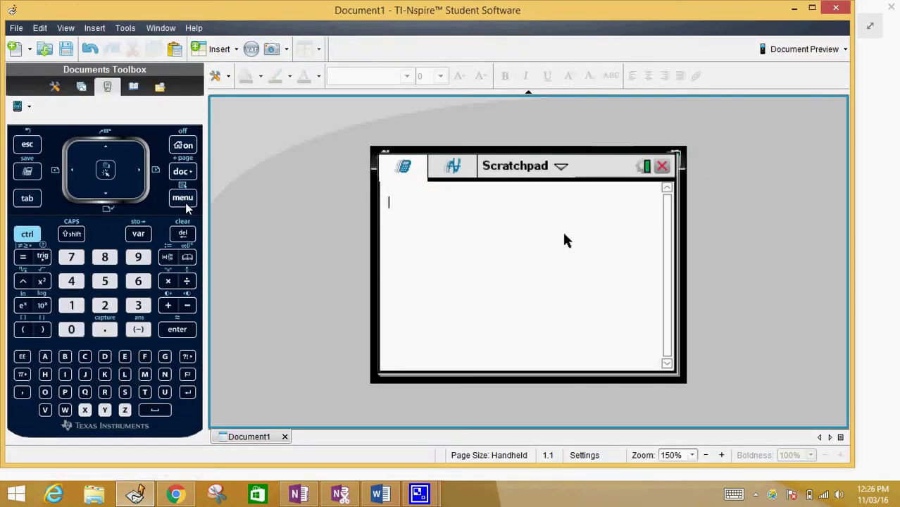
Start a Scratchpad calculation and choose Probability > Distributions > Binomial Cdf
{"action": "left_click", "coordinate": [184, 159]}
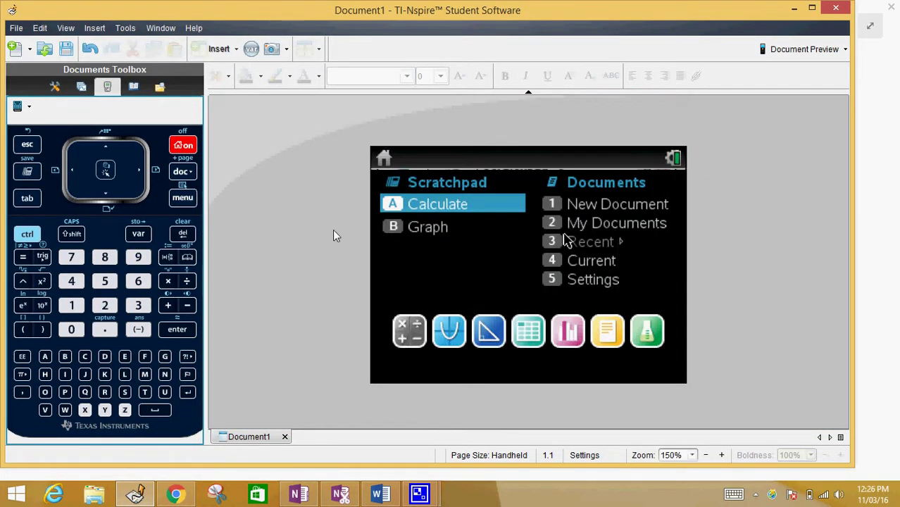
{"action": "left_click", "coordinate": [471, 204]}
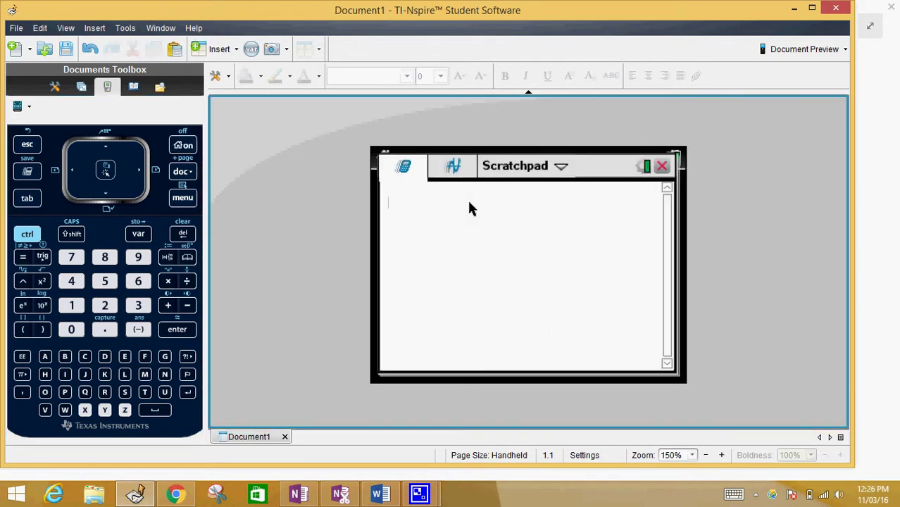
{"action": "left_click", "coordinate": [183, 200]}
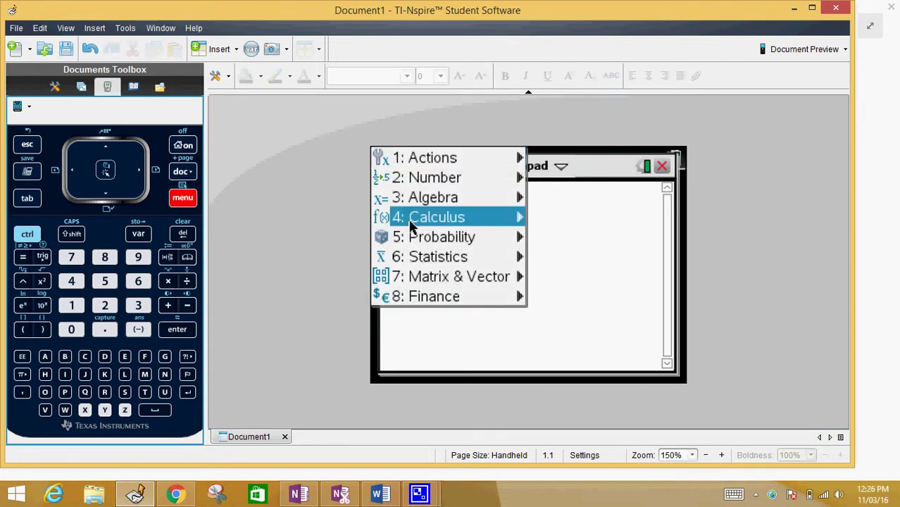
{"action": "left_click", "coordinate": [427, 238]}
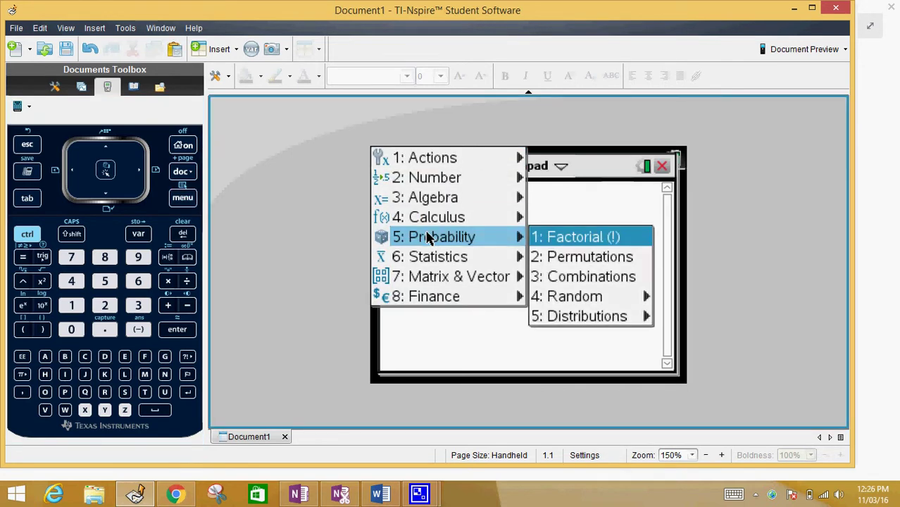
{"action": "left_click", "coordinate": [643, 316]}
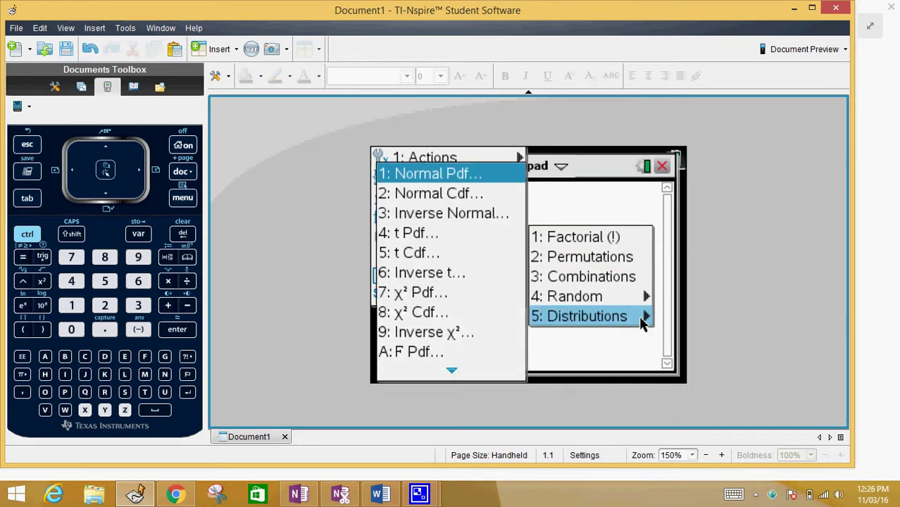
{"action": "key", "text": "Down"}
{"action": "key", "text": "Down"}
{"action": "key", "text": "Down"}
{"action": "key", "text": "Down"}
{"action": "key", "text": "Down"}
{"action": "key", "text": "Down"}
{"action": "key", "text": "Down"}
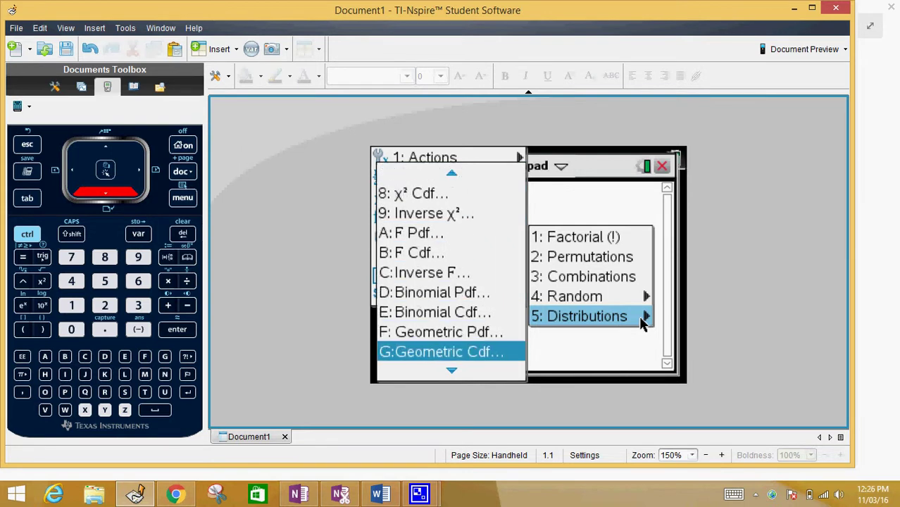
{"action": "key", "text": "Down"}
{"action": "key", "text": "Down"}
{"action": "key", "text": "Down"}
{"action": "key", "text": "Up"}
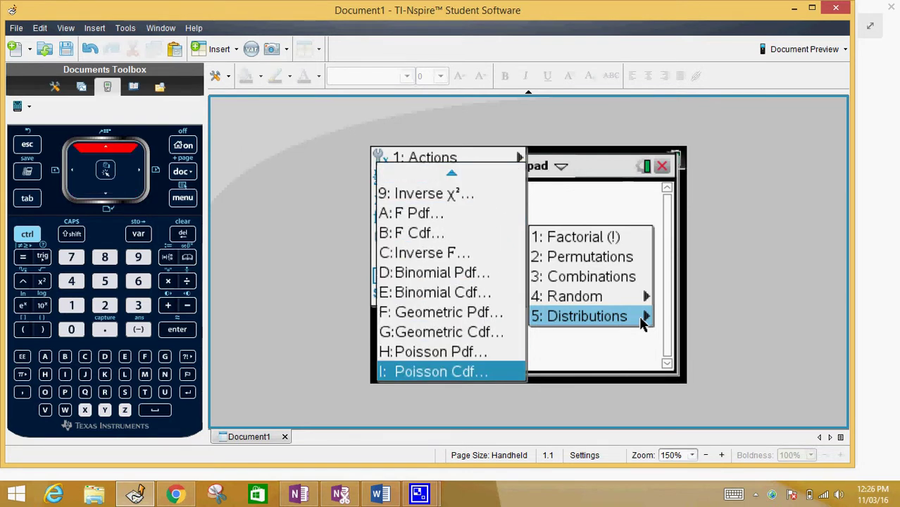
{"action": "key", "text": "Up"}
{"action": "key", "text": "Up"}
{"action": "key", "text": "Up"}
{"action": "key", "text": "Up"}
{"action": "key", "text": "Up"}
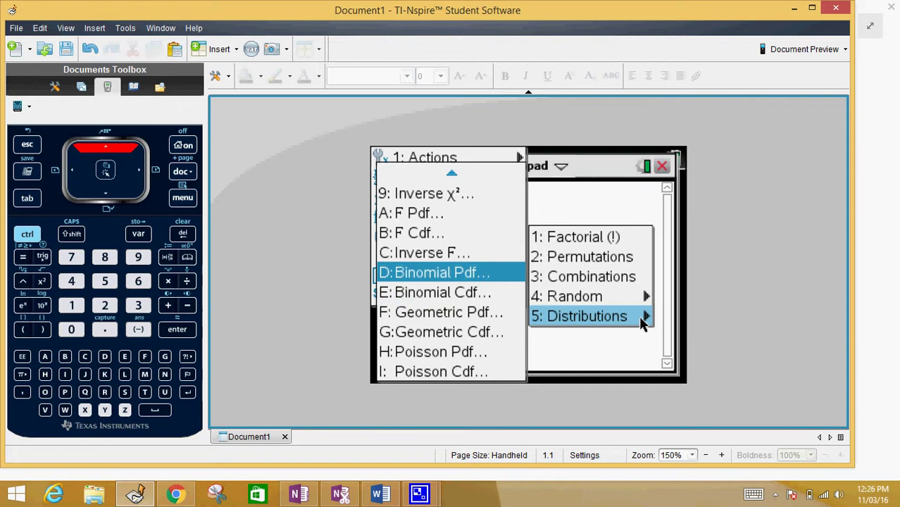
{"action": "key", "text": "Down"}
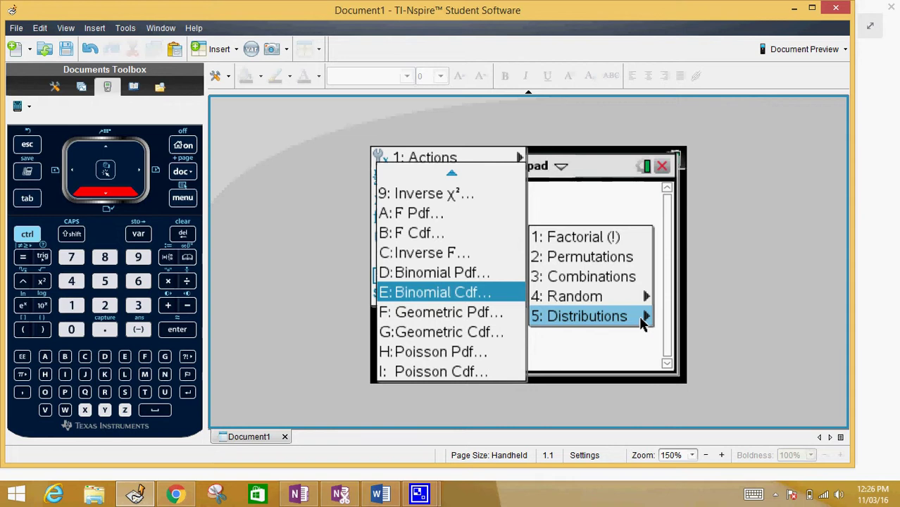
{"action": "key", "text": "Return"}
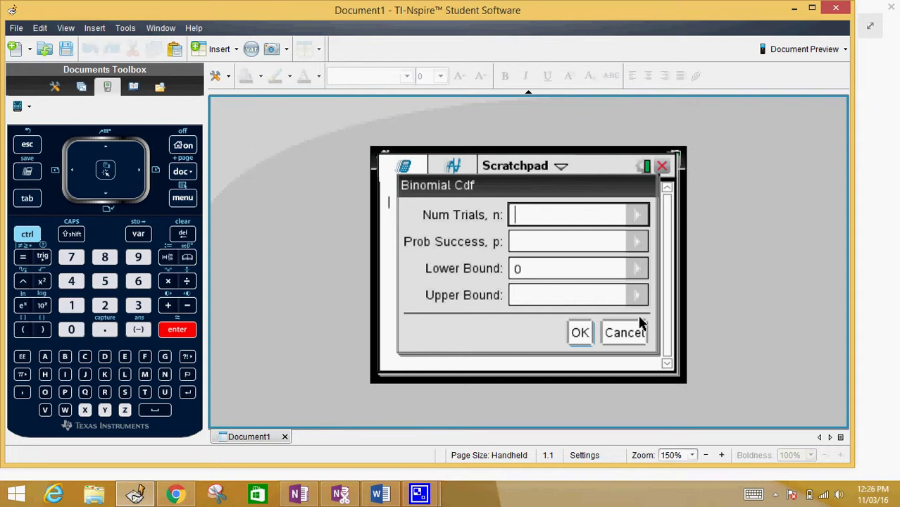
Compute binomCdf with n=5, p=0.8, lower bound 5, upper bound 5
{"action": "type", "text": "5"}
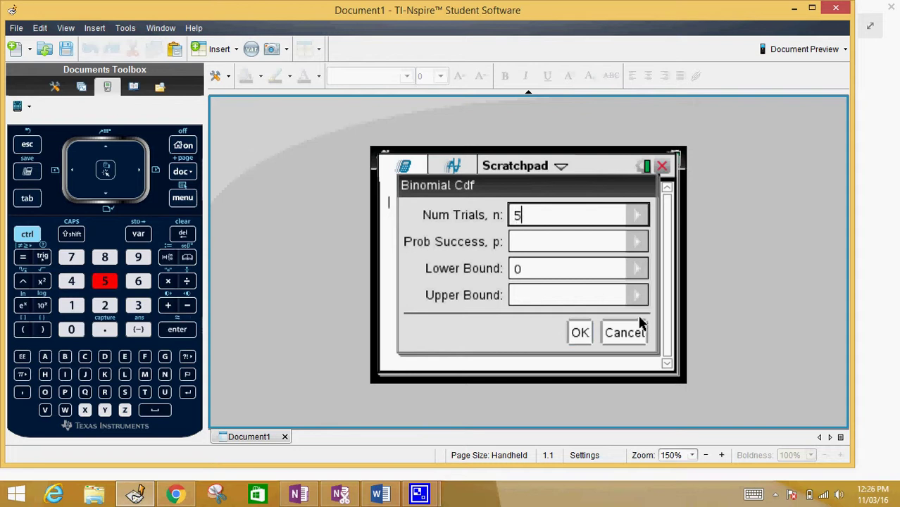
{"action": "left_click", "coordinate": [548, 245]}
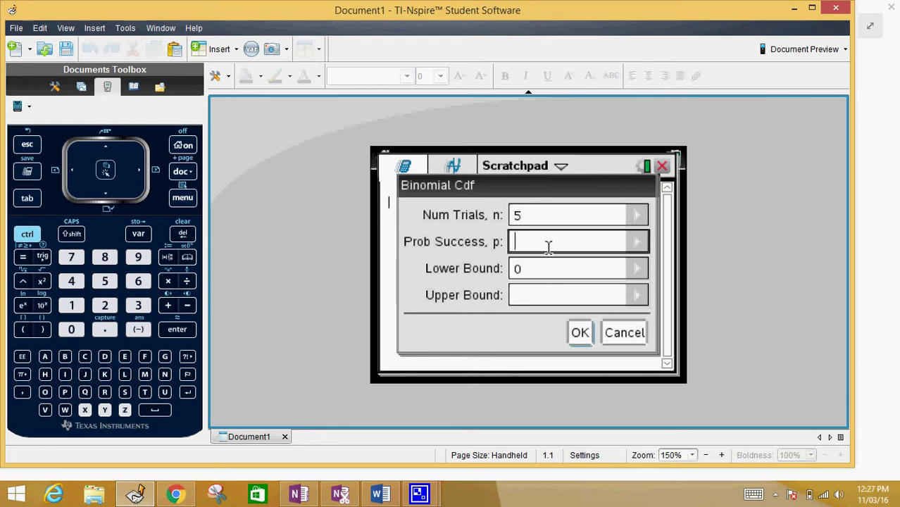
{"action": "type", "text": "."}
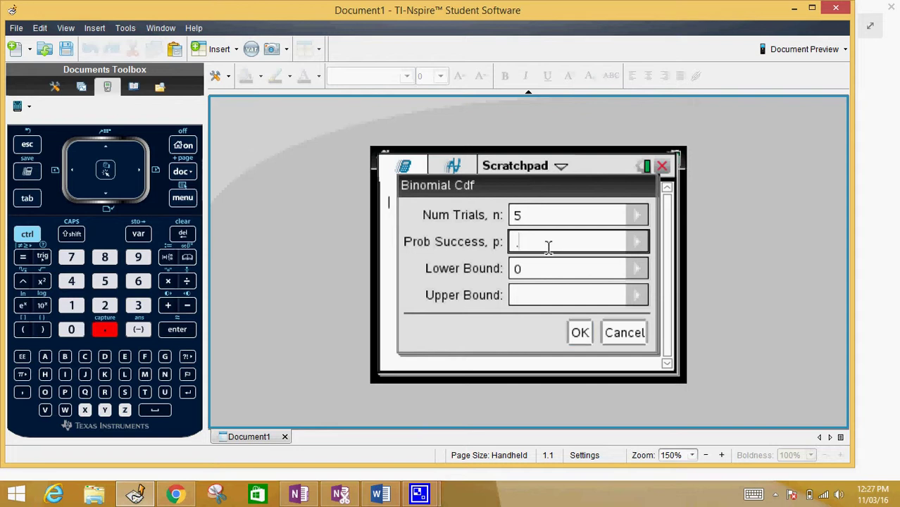
{"action": "type", "text": "8"}
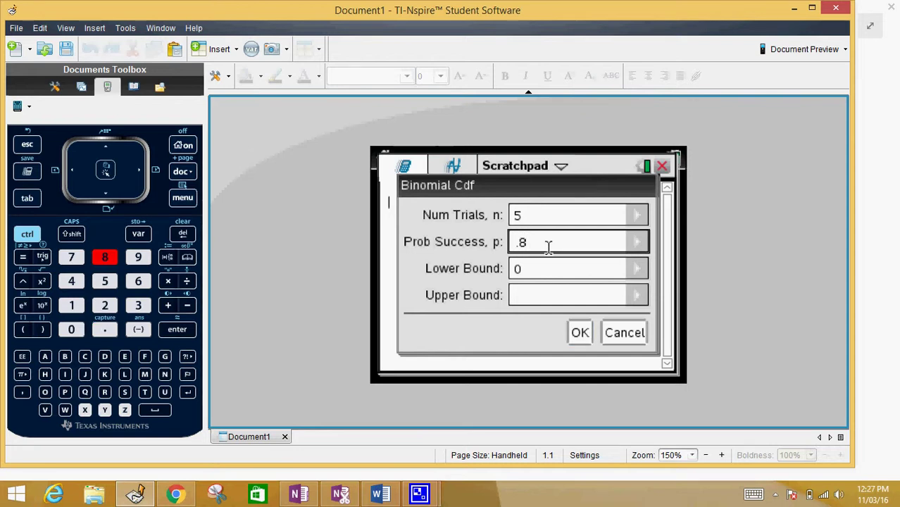
{"action": "key", "text": "Tab"}
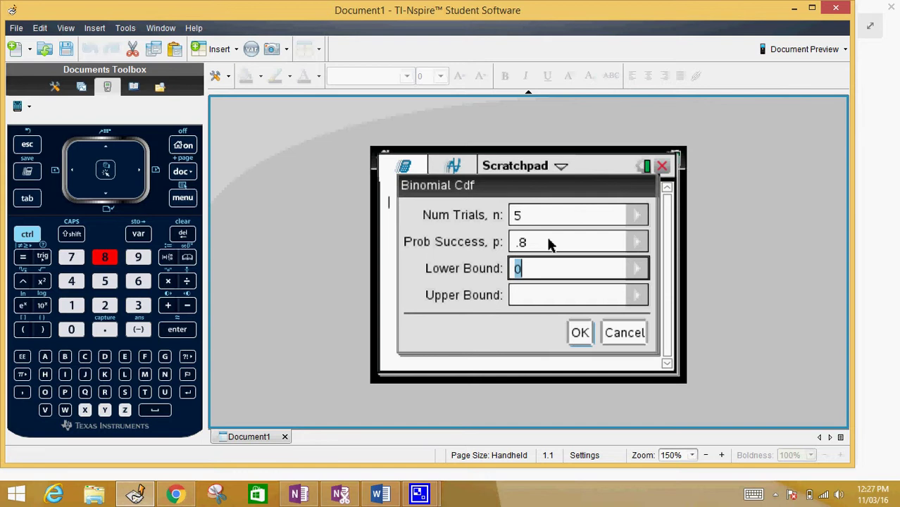
{"action": "left_click", "coordinate": [300, 494]}
{"action": "left_click", "coordinate": [299, 495]}
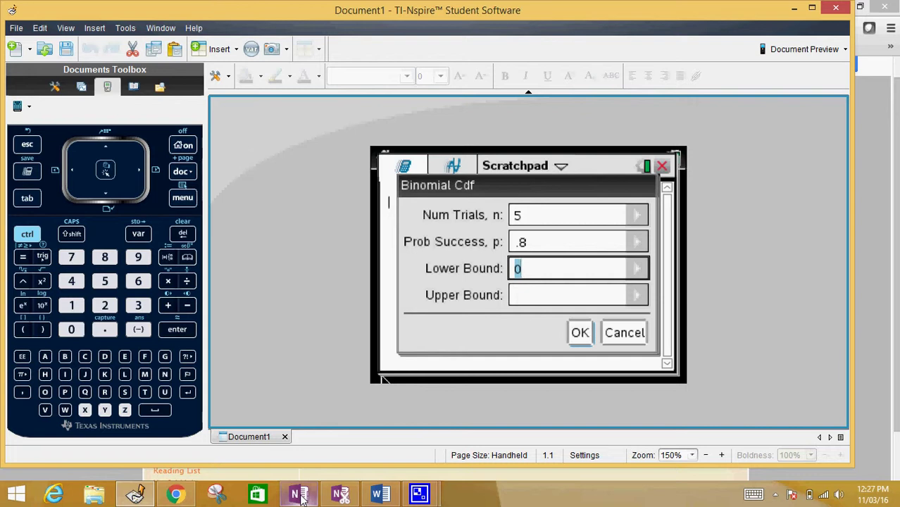
{"action": "type", "text": "5"}
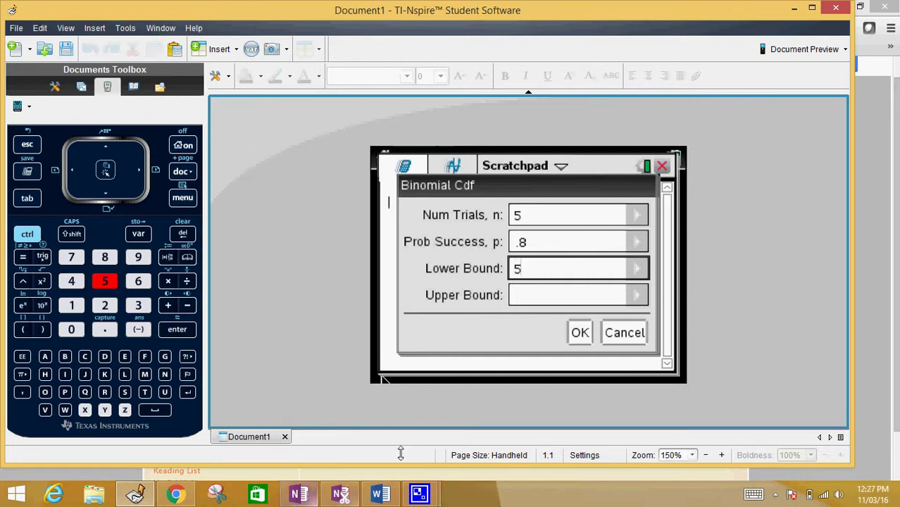
{"action": "left_click", "coordinate": [567, 295]}
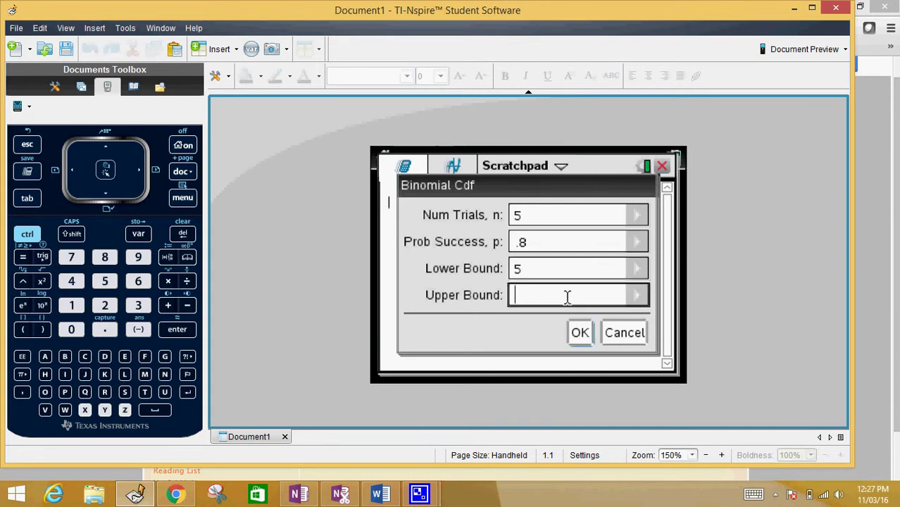
{"action": "type", "text": "5"}
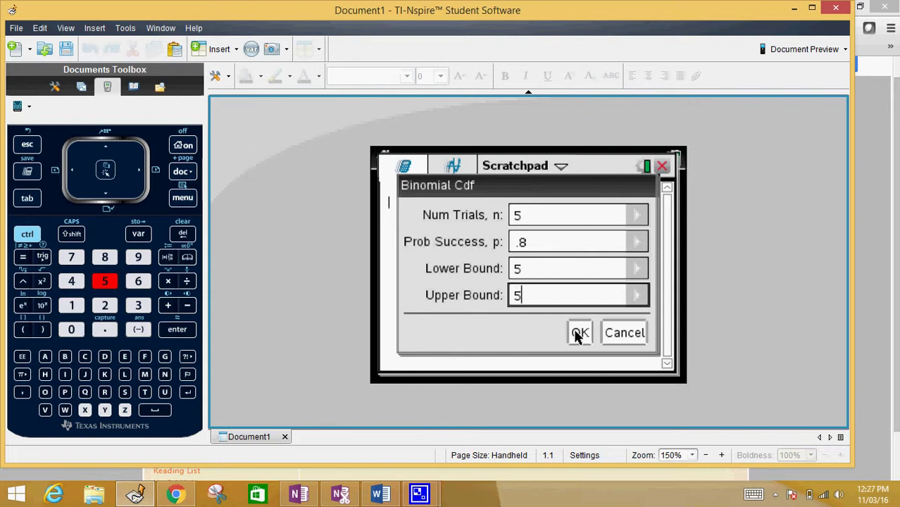
{"action": "left_click", "coordinate": [576, 334]}
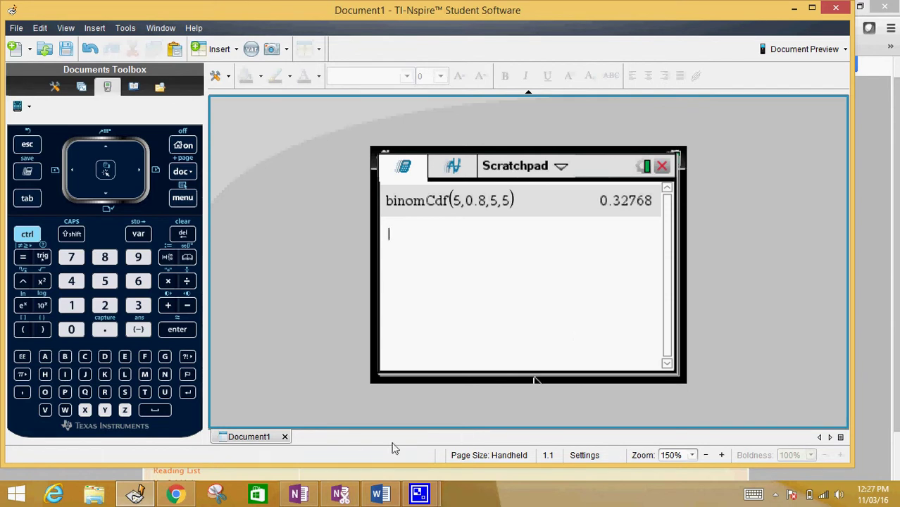
Handwrite 'a) 32.8' beneath the question in OneNote
{"action": "left_click", "coordinate": [302, 494]}
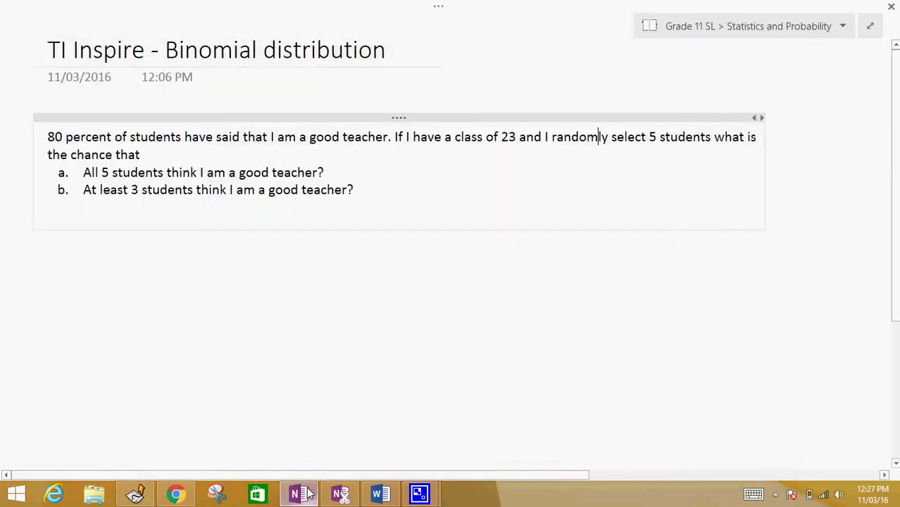
{"action": "mouse_move", "coordinate": [89, 253]}
{"action": "left_mouse_down"}
{"action": "mouse_move", "coordinate": [96, 267]}
{"action": "mouse_move", "coordinate": [176, 259]}
{"action": "mouse_move", "coordinate": [186, 240]}
{"action": "left_mouse_up"}
{"action": "left_click", "coordinate": [165, 257]}
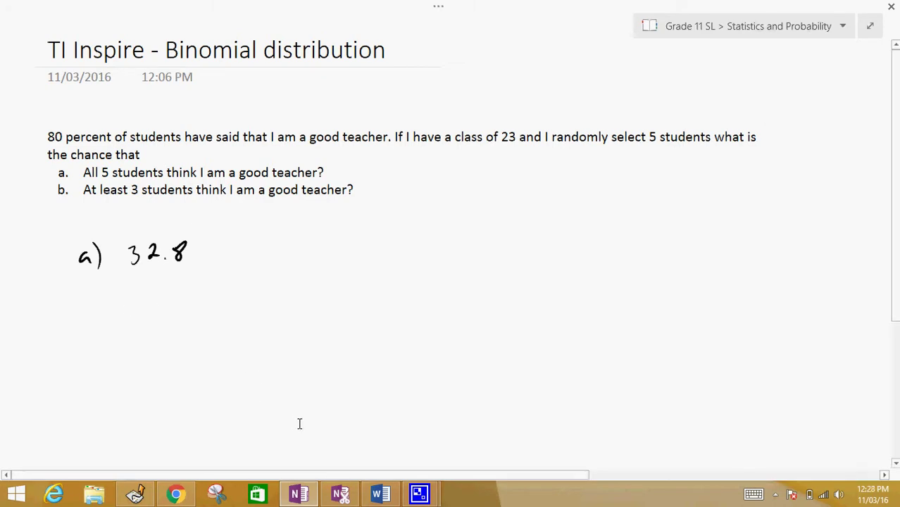
Back in TI-Nspire, bring up a new Binomial Cdf input form
{"action": "left_click", "coordinate": [135, 494]}
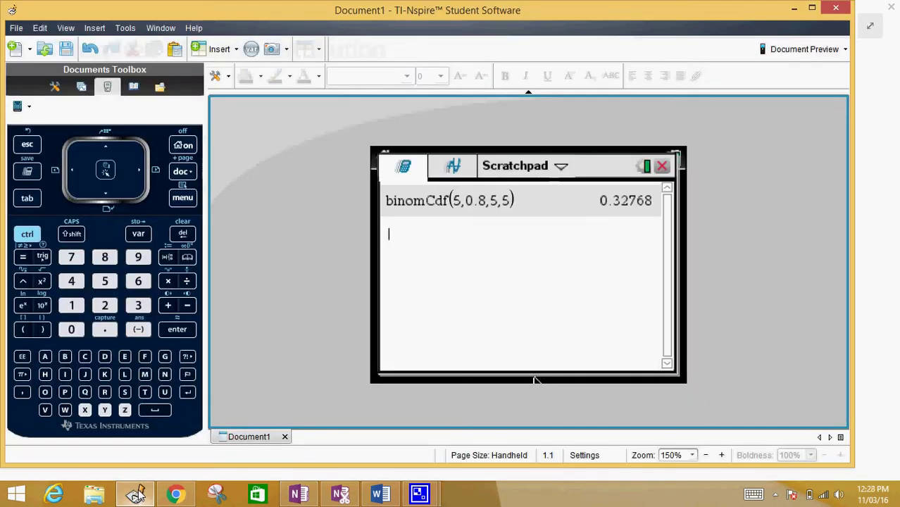
{"action": "left_click", "coordinate": [182, 198]}
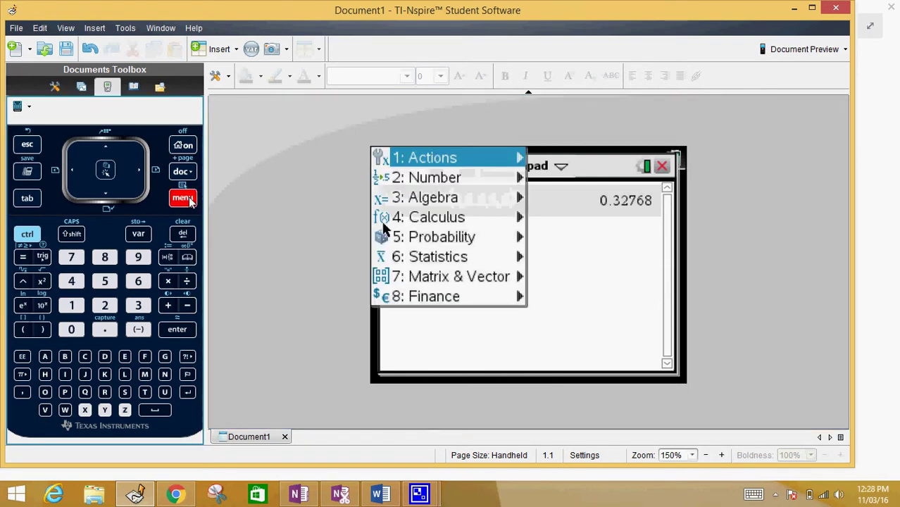
{"action": "left_click", "coordinate": [443, 240]}
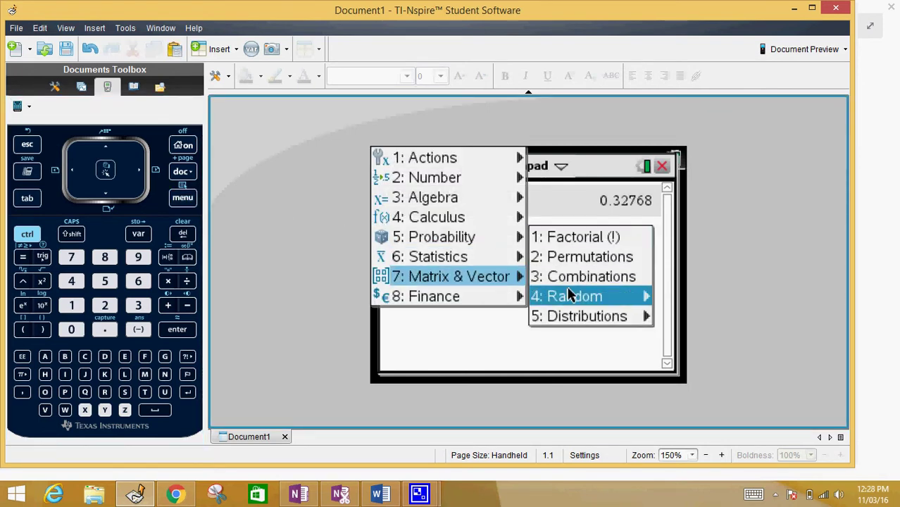
{"action": "left_click", "coordinate": [583, 318]}
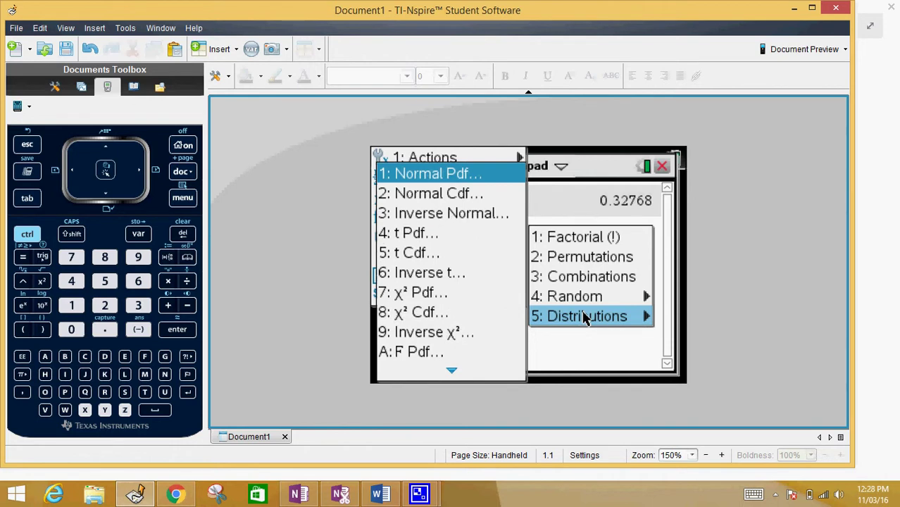
{"action": "key", "text": "Up"}
{"action": "key", "text": "Up"}
{"action": "key", "text": "Up"}
{"action": "key", "text": "Up"}
{"action": "key", "text": "Up"}
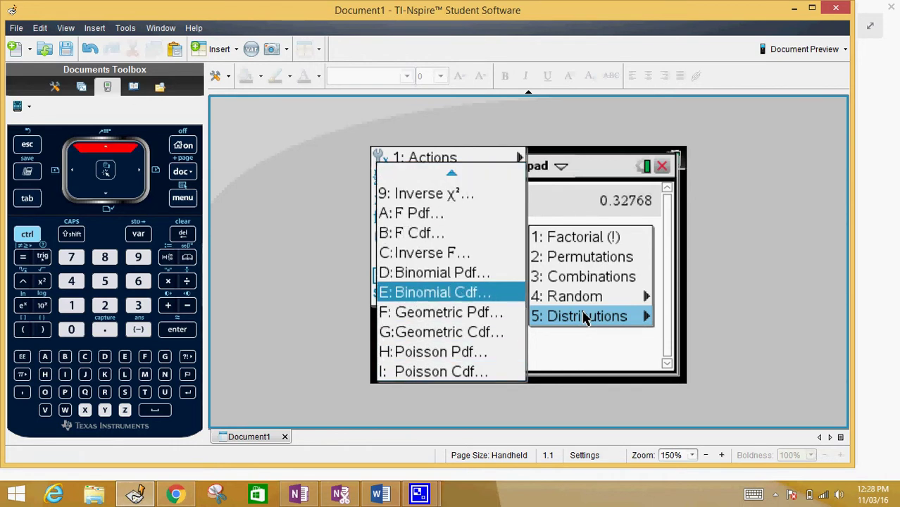
{"action": "key", "text": "Return"}
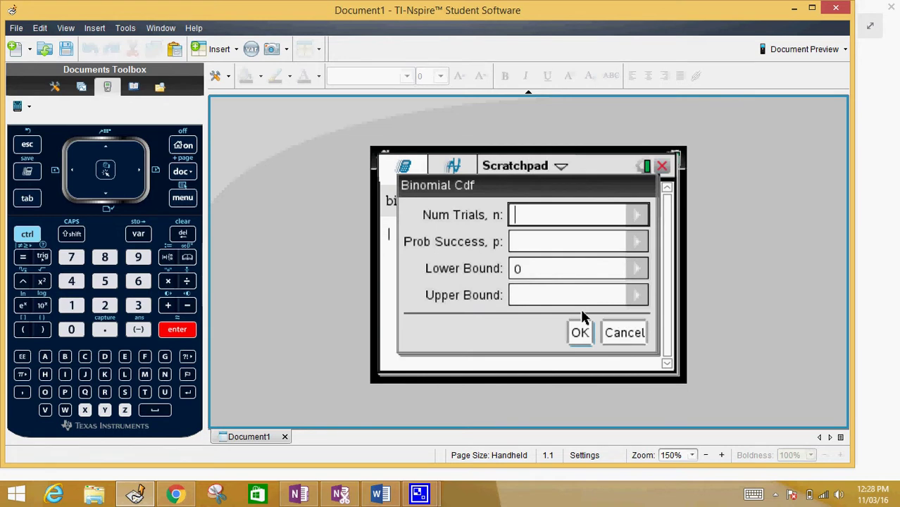
Compute binomCdf with n=5, p=0.8, lower bound 3, upper bound 5
{"action": "type", "text": "5"}
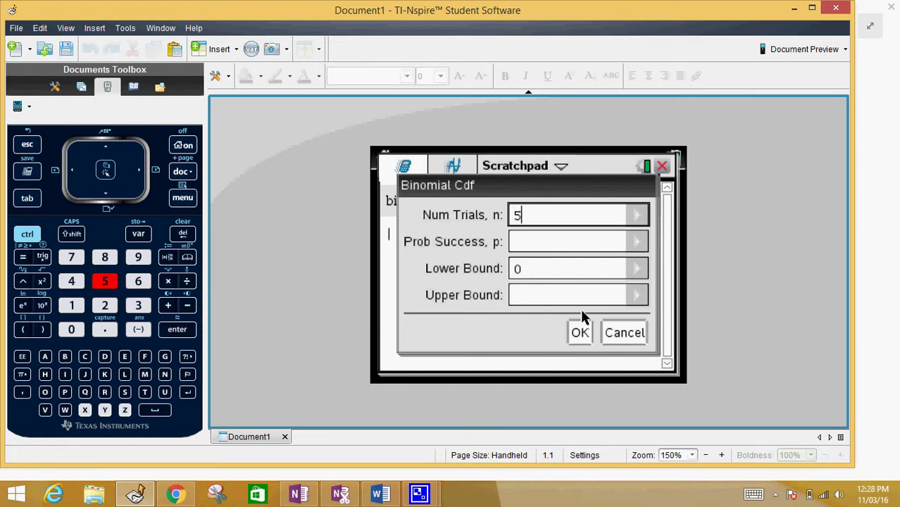
{"action": "left_click", "coordinate": [561, 242]}
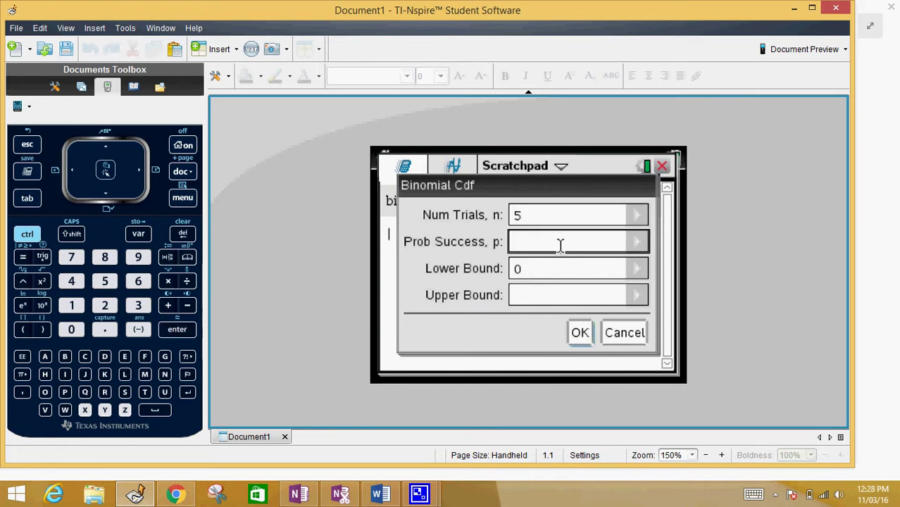
{"action": "type", "text": "0.8"}
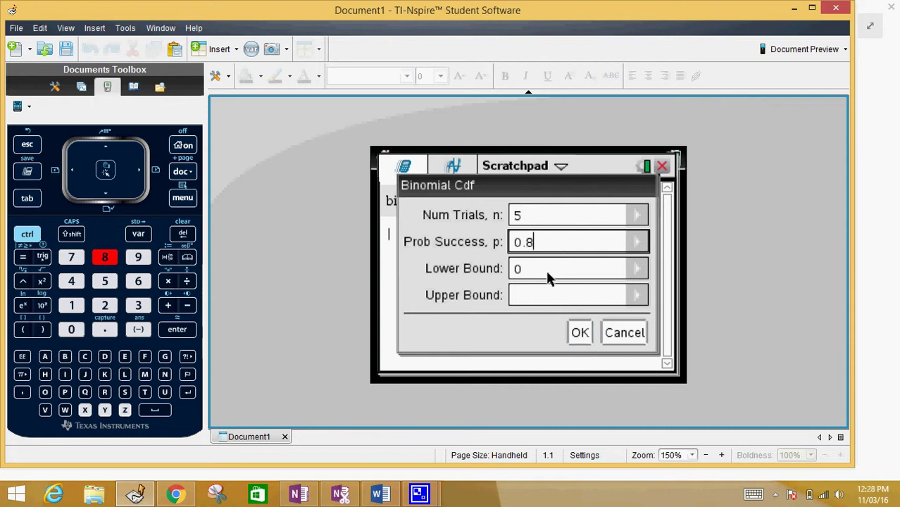
{"action": "left_click", "coordinate": [548, 272]}
{"action": "key", "text": "BackSpace"}
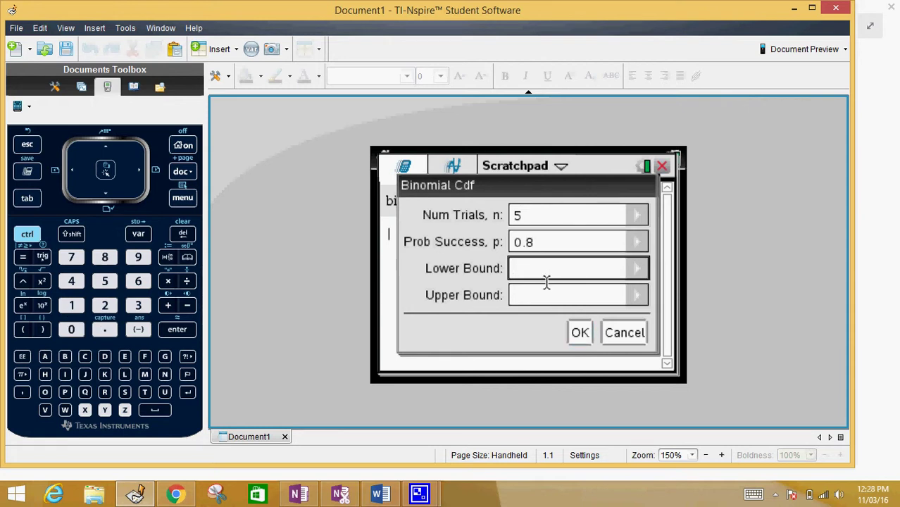
{"action": "type", "text": "3"}
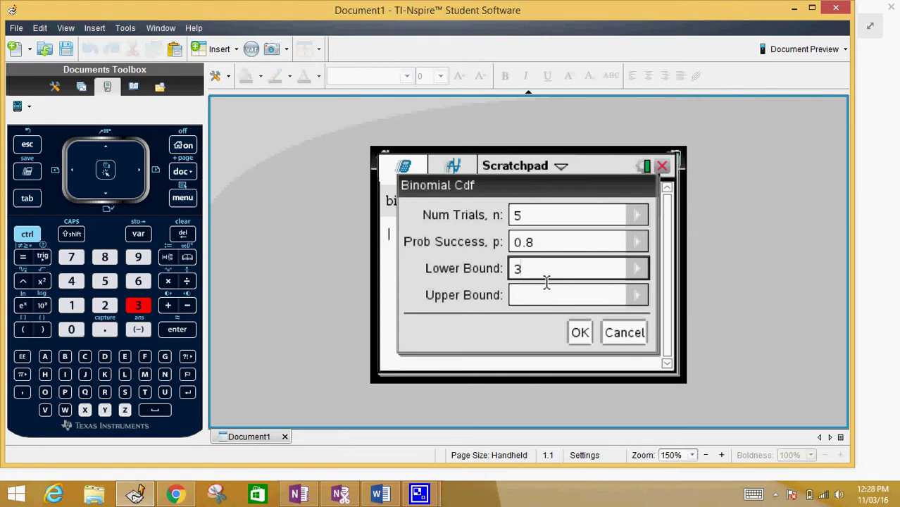
{"action": "left_click", "coordinate": [539, 299]}
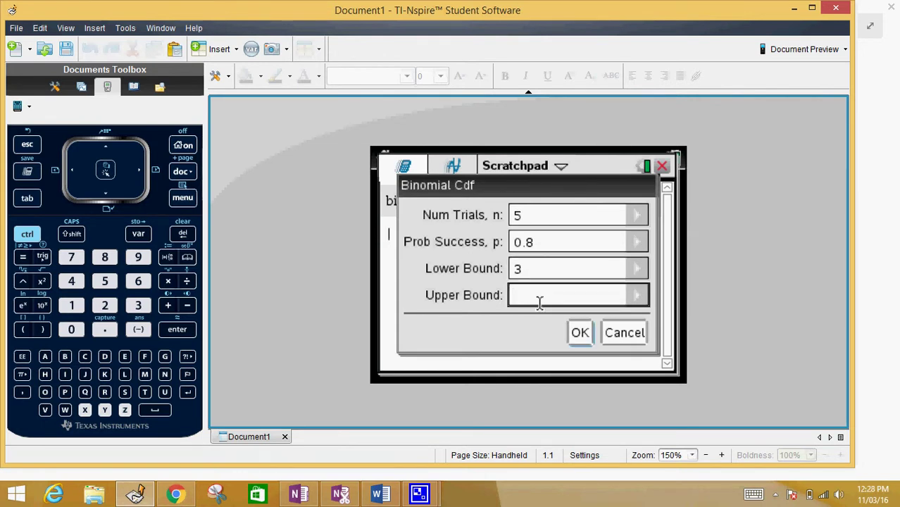
{"action": "type", "text": "5"}
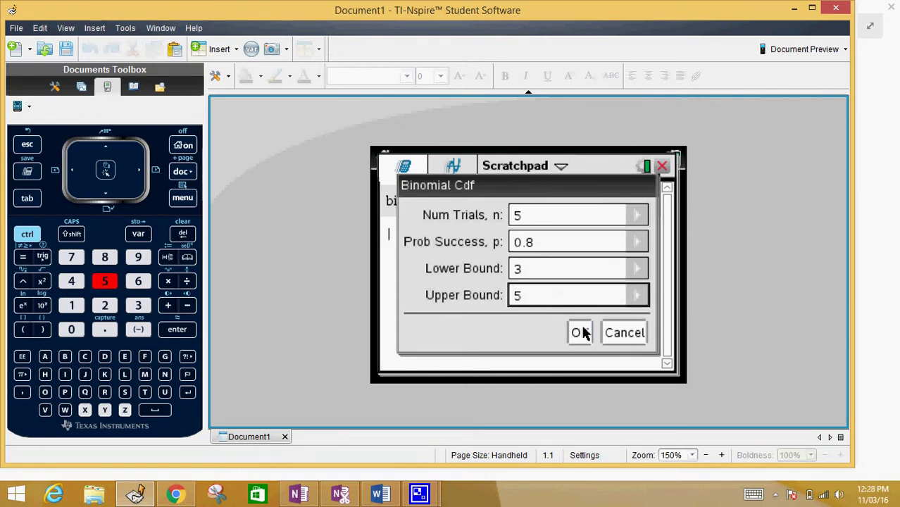
{"action": "left_click", "coordinate": [581, 334]}
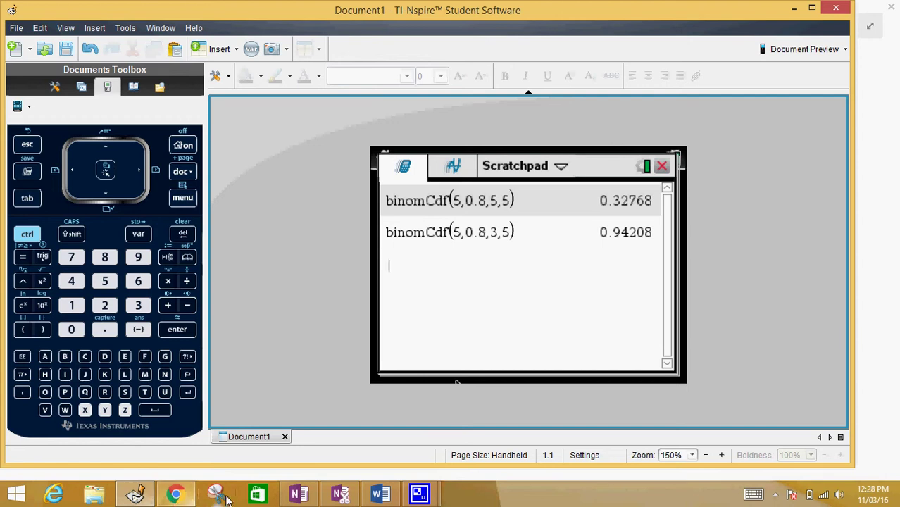
Handwrite 'b) 94.2%' under answer a) in OneNote
{"action": "left_click", "coordinate": [298, 495]}
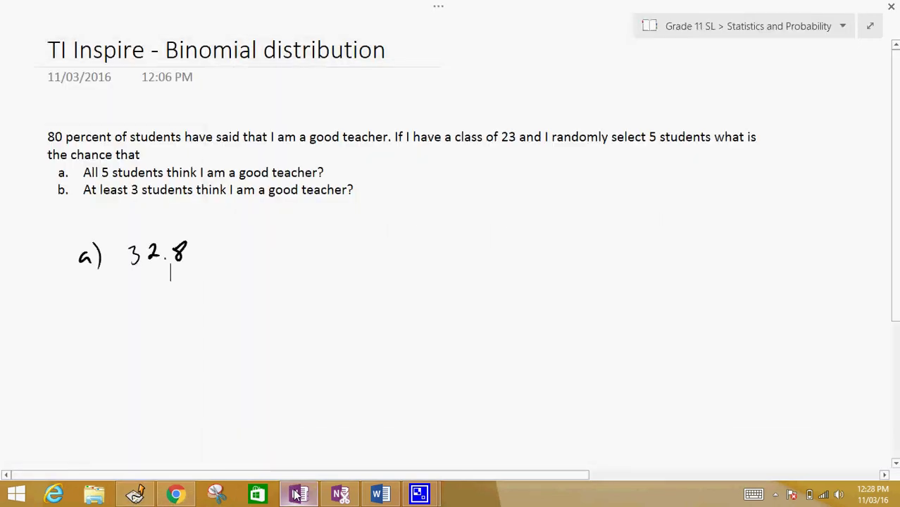
{"action": "left_click_drag", "start_coordinate": [85, 295], "coordinate": [88, 326]}
{"action": "left_click_drag", "start_coordinate": [97, 293], "coordinate": [97, 325]}
{"action": "mouse_move", "coordinate": [143, 297]}
{"action": "left_mouse_down"}
{"action": "mouse_move", "coordinate": [141, 318]}
{"action": "mouse_move", "coordinate": [193, 314]}
{"action": "mouse_move", "coordinate": [204, 303]}
{"action": "mouse_move", "coordinate": [205, 310]}
{"action": "left_mouse_up"}
{"action": "left_click_drag", "start_coordinate": [218, 303], "coordinate": [220, 312]}
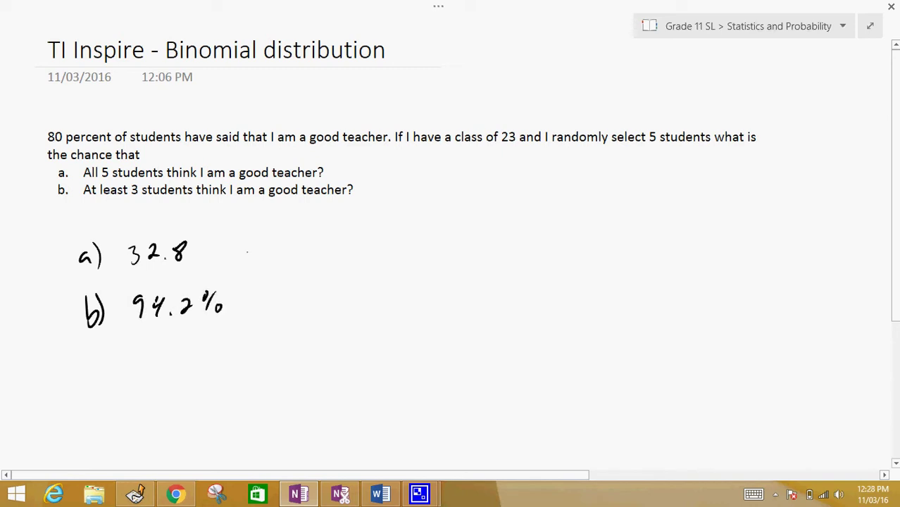